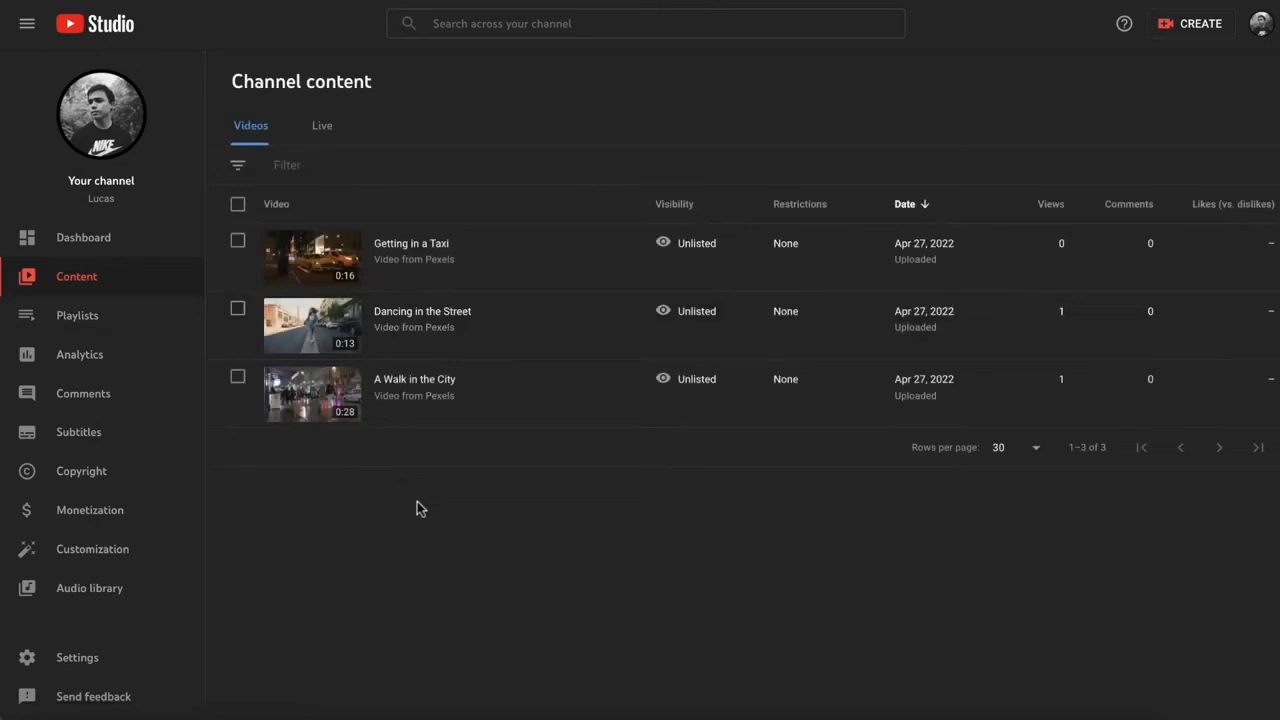
Open the "Dancing in the Street" video in the video editor
mouse_move(389, 352)
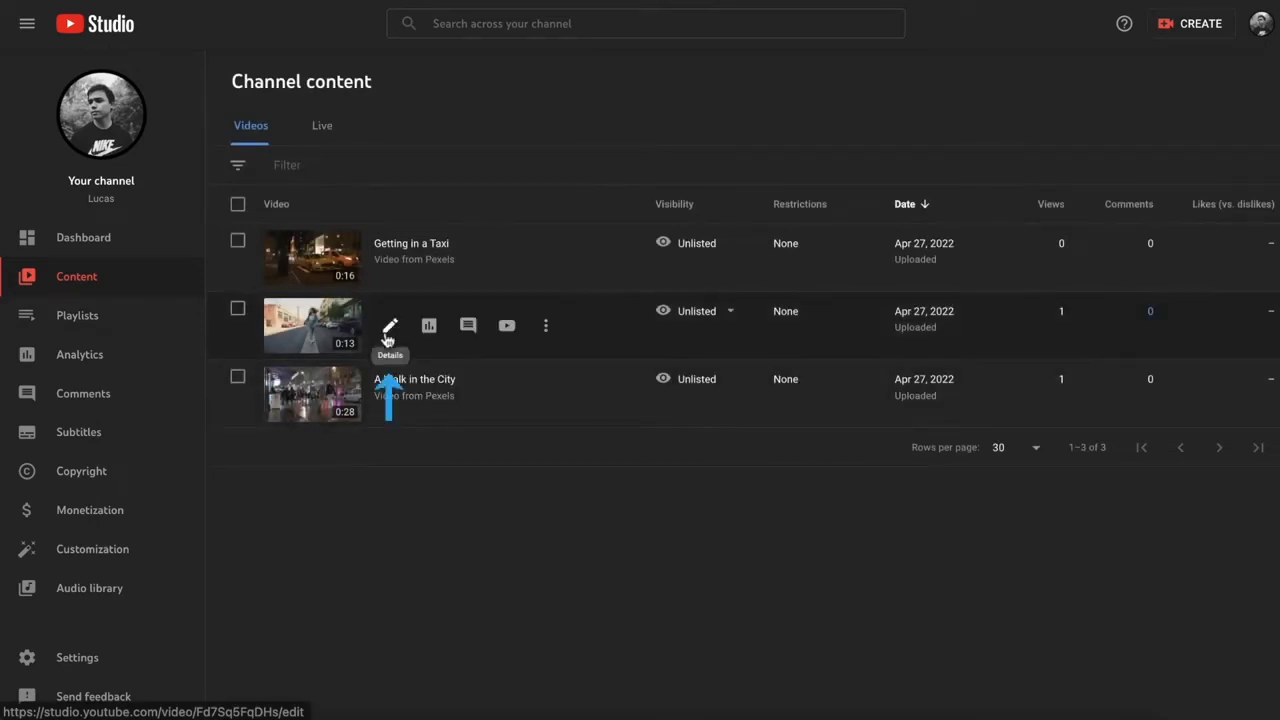
click(389, 328)
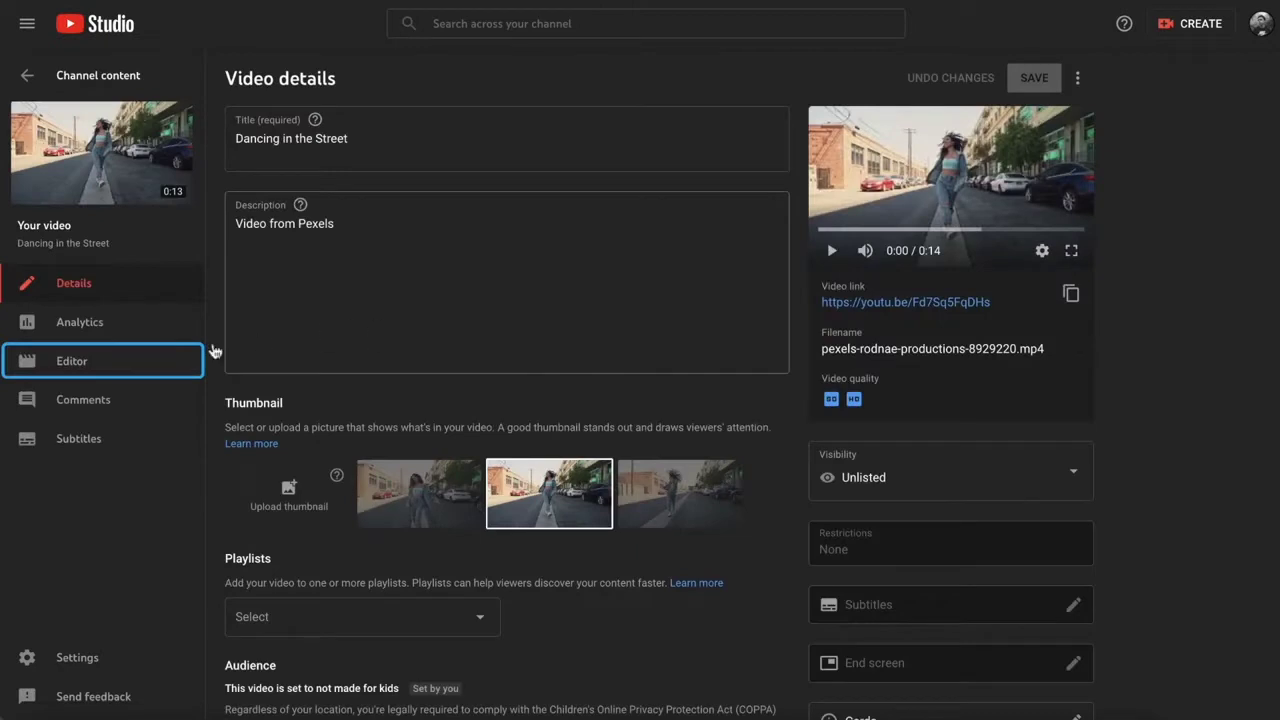
click(140, 360)
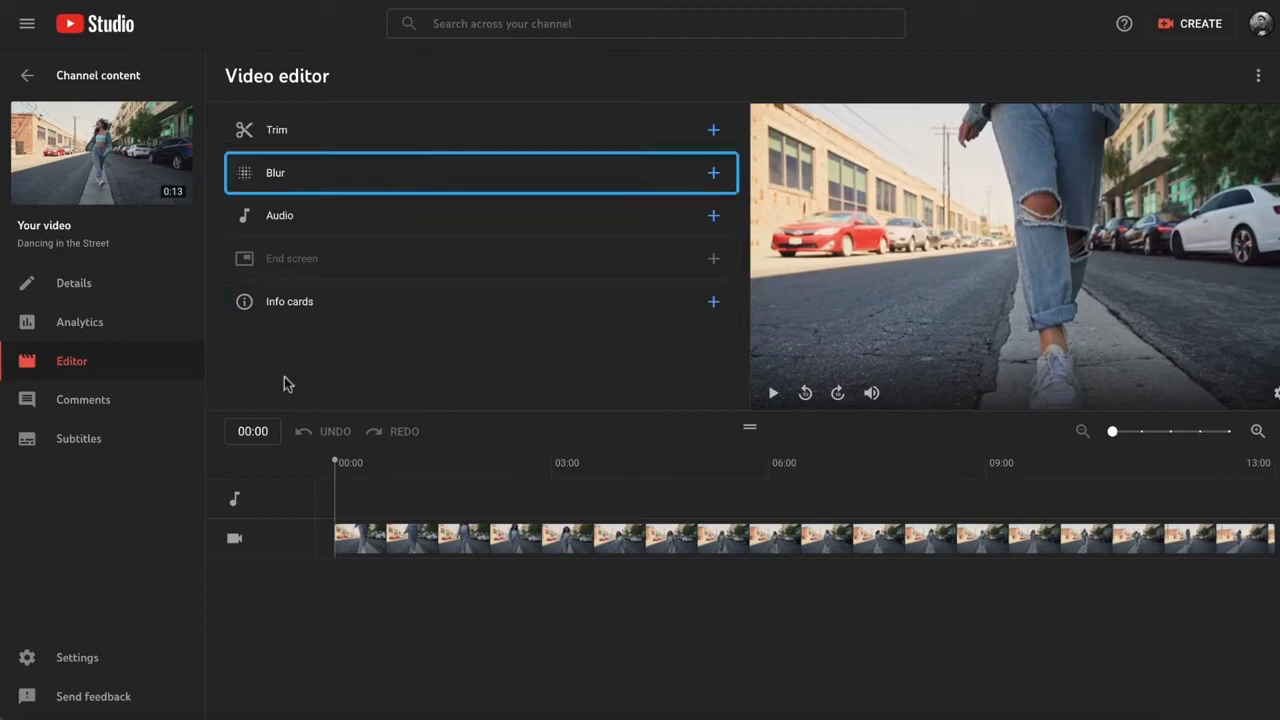
Add an oval custom blur that tracks the woman's face, placed at 01:29 with its start time set to 01:27
drag(335, 460, 480, 460)
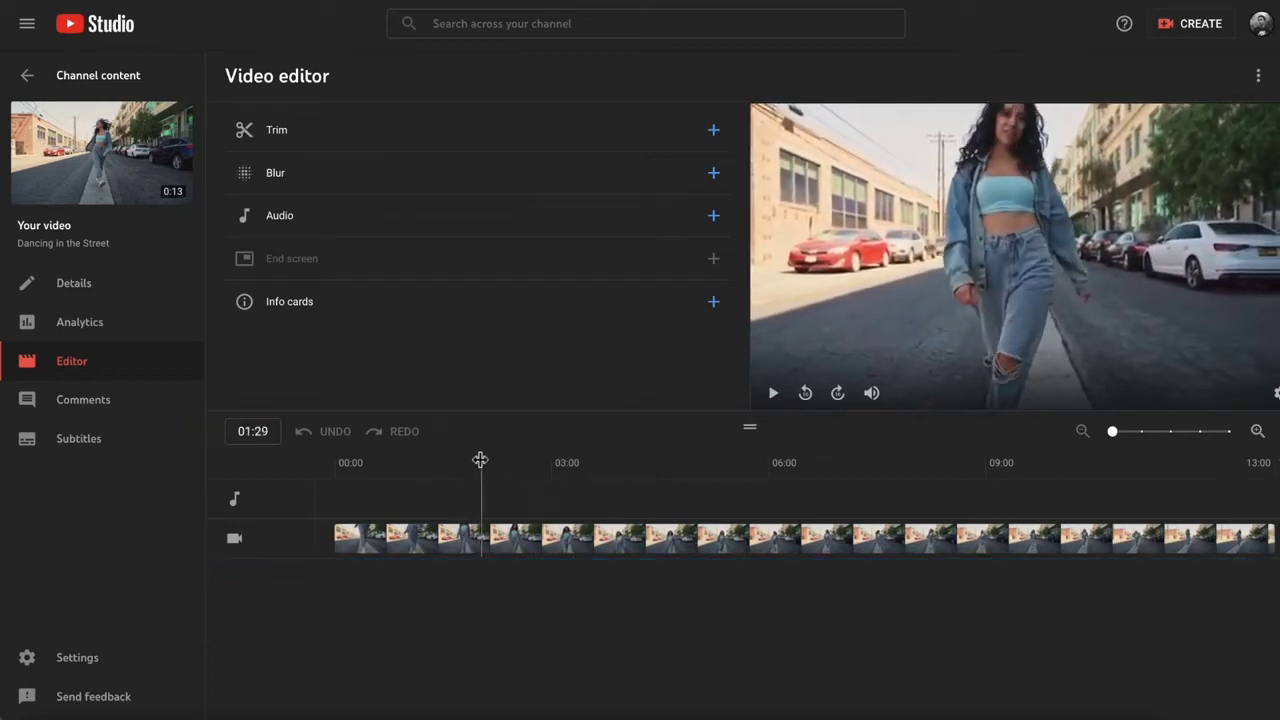
click(463, 187)
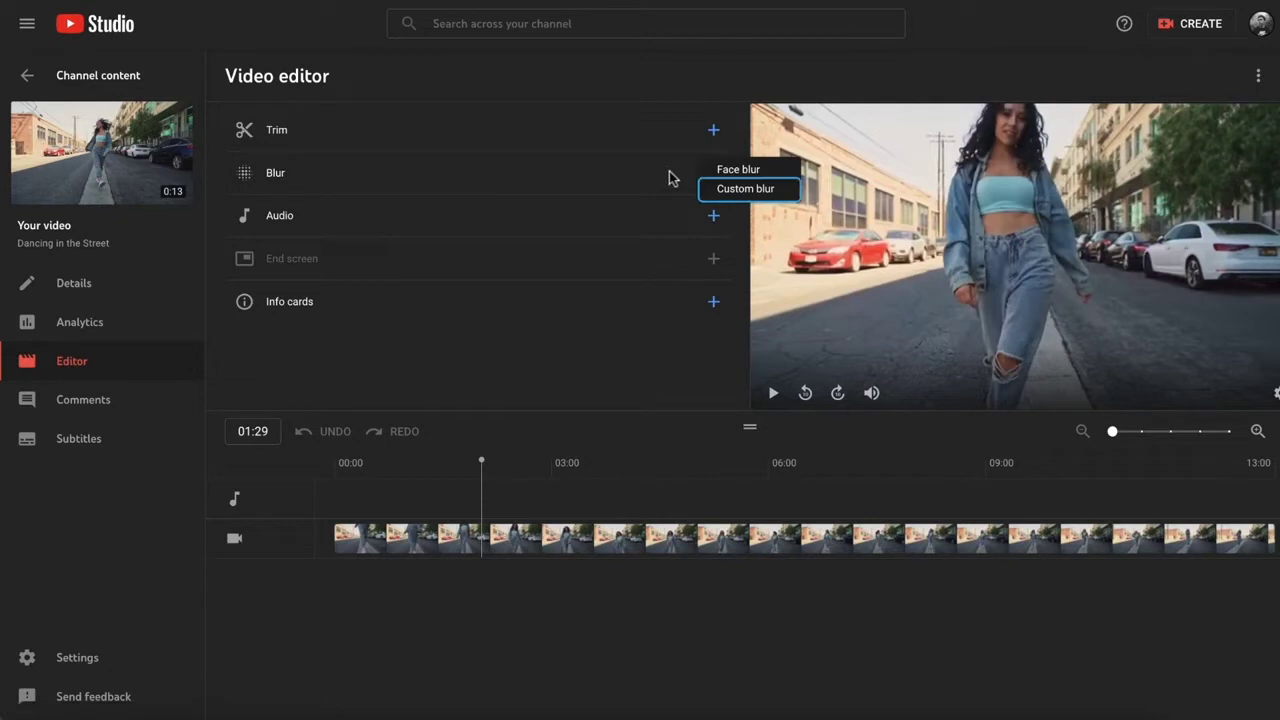
click(727, 193)
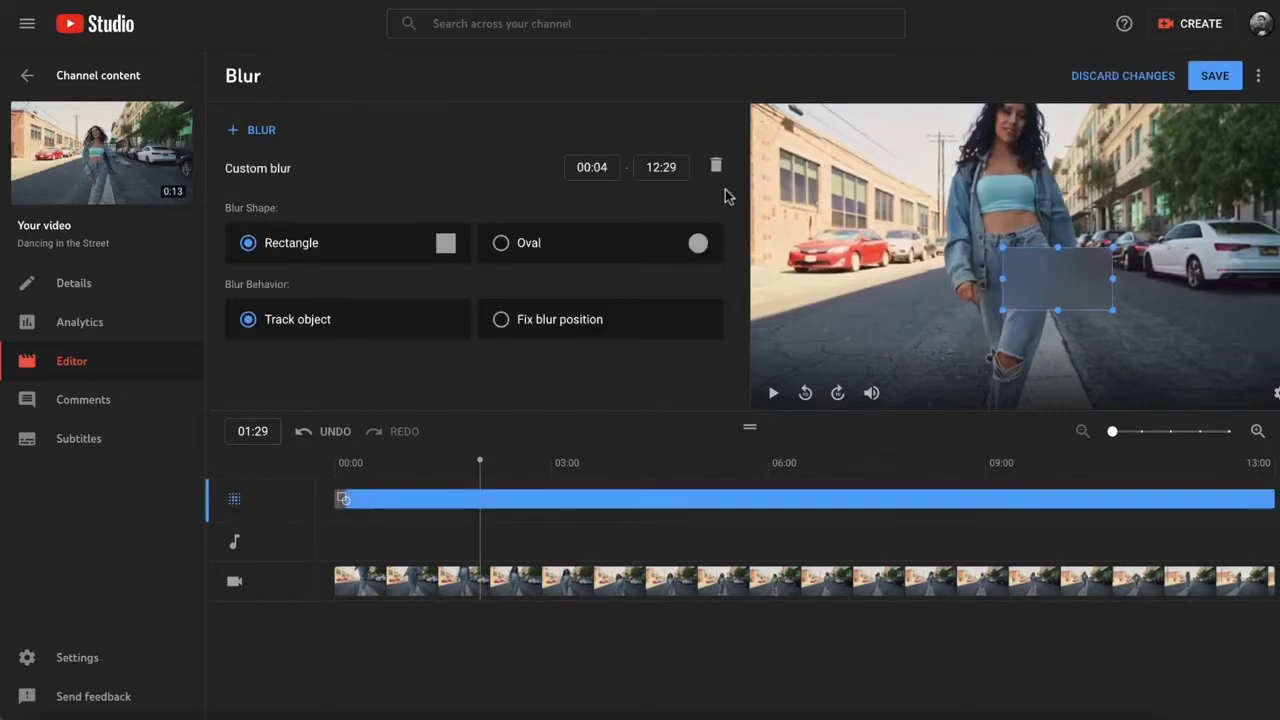
click(545, 245)
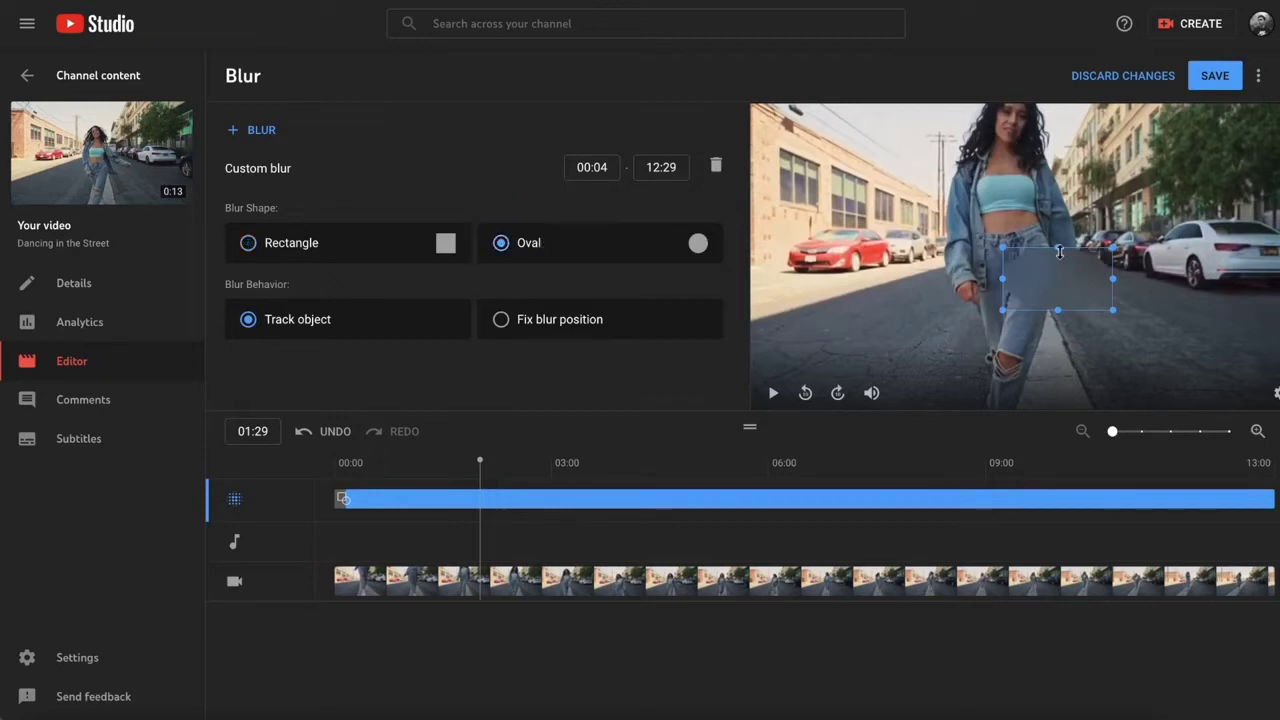
drag(1058, 253, 1013, 146)
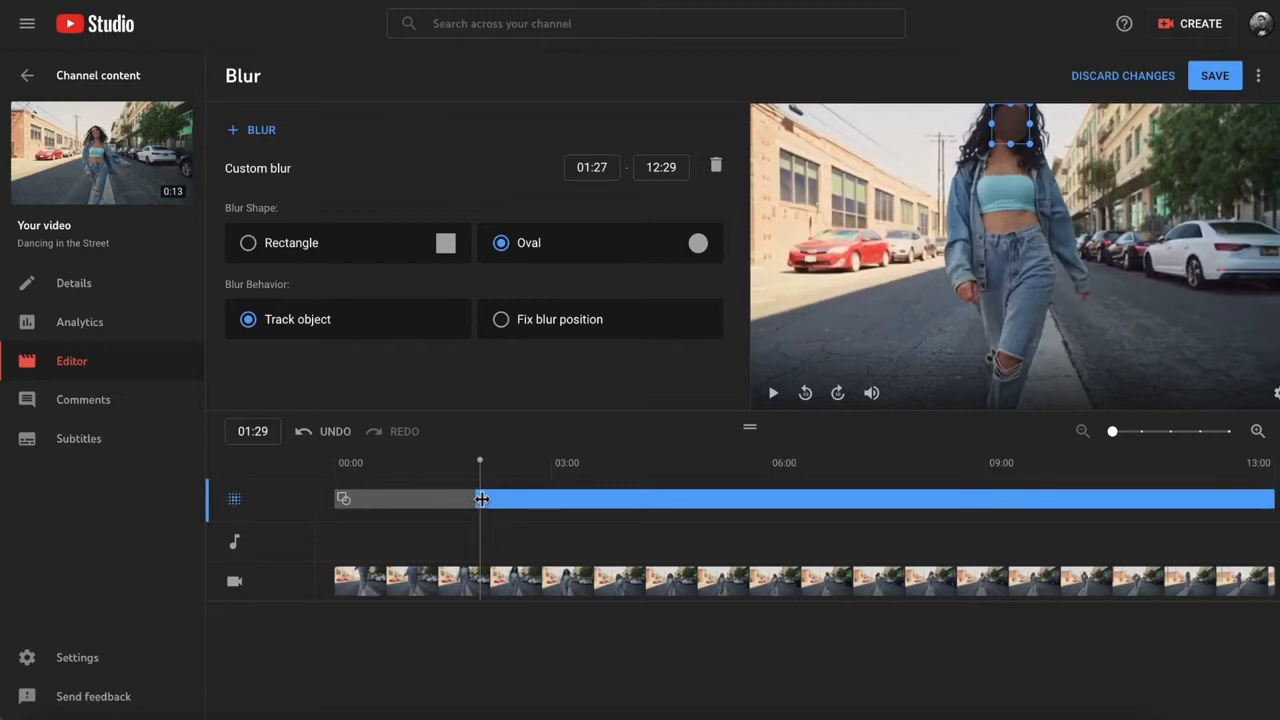
Play the clip from 01:29 and realign the oval blur over the woman's face around 04:06
click(774, 394)
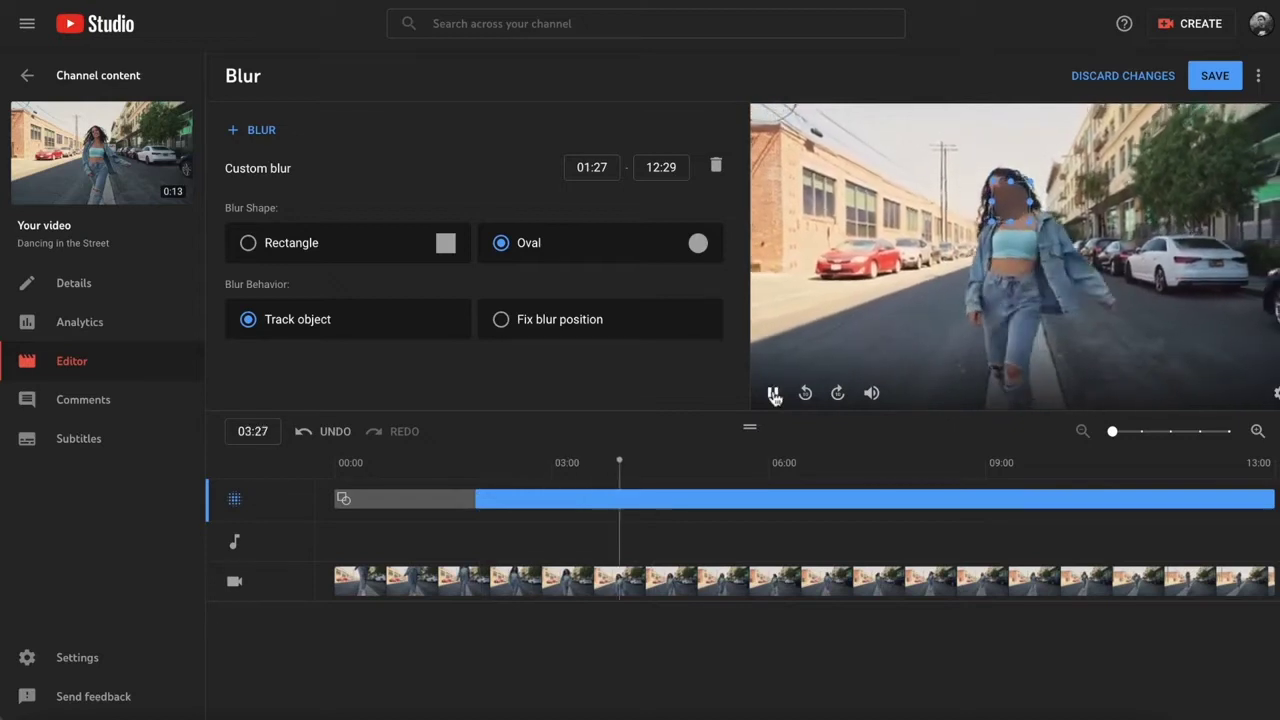
click(774, 394)
drag(1015, 203, 1010, 198)
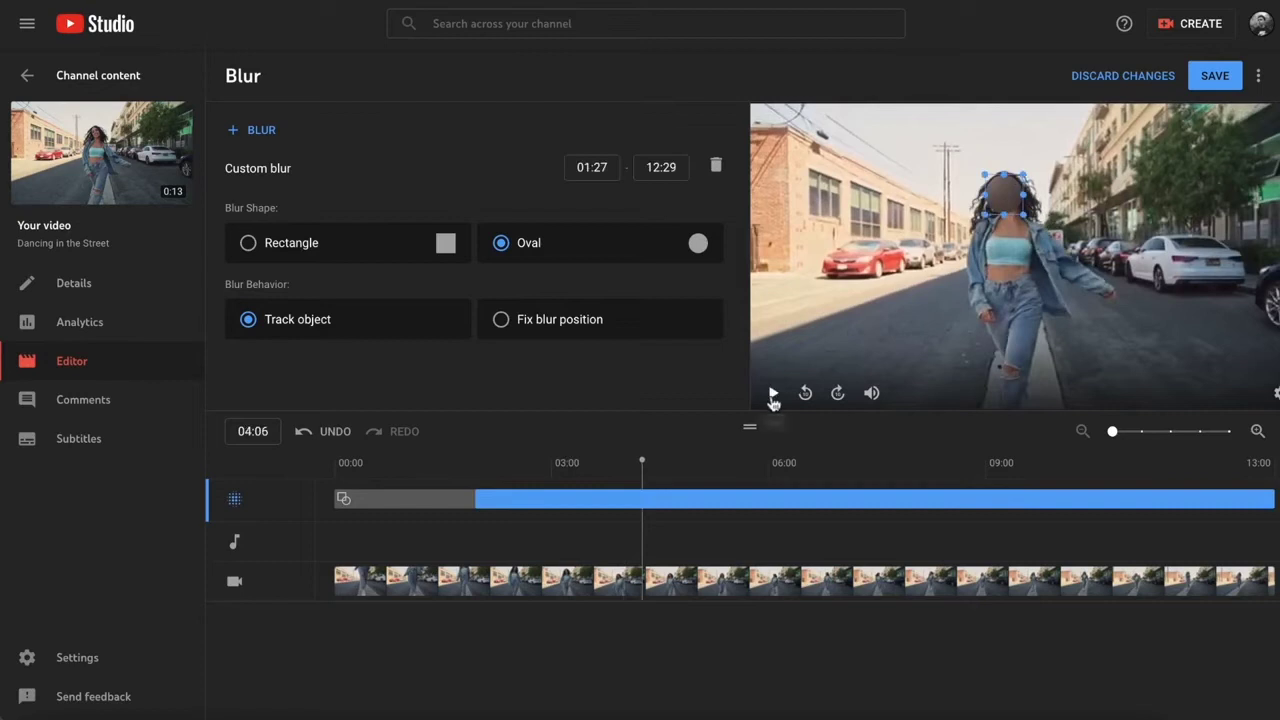
click(773, 394)
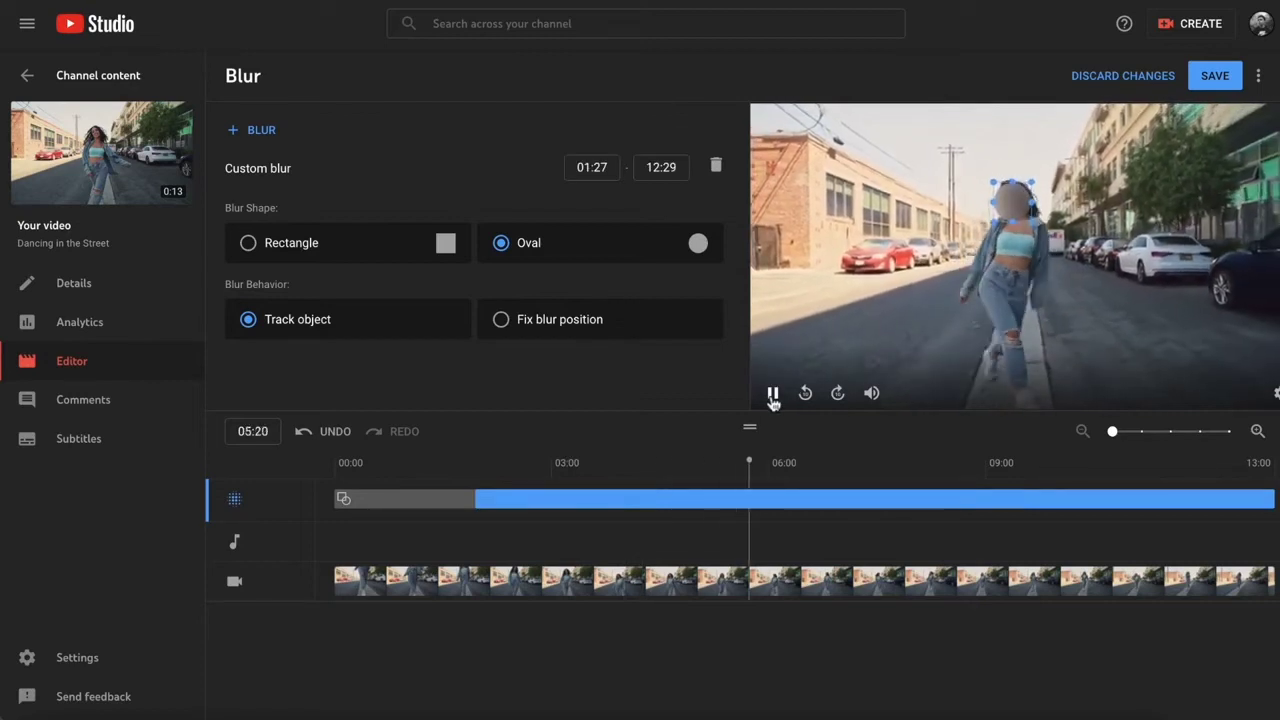
click(773, 394)
Adjust the face blur around 07:13, play through to the end, and save the changes to the video
drag(897, 458, 874, 459)
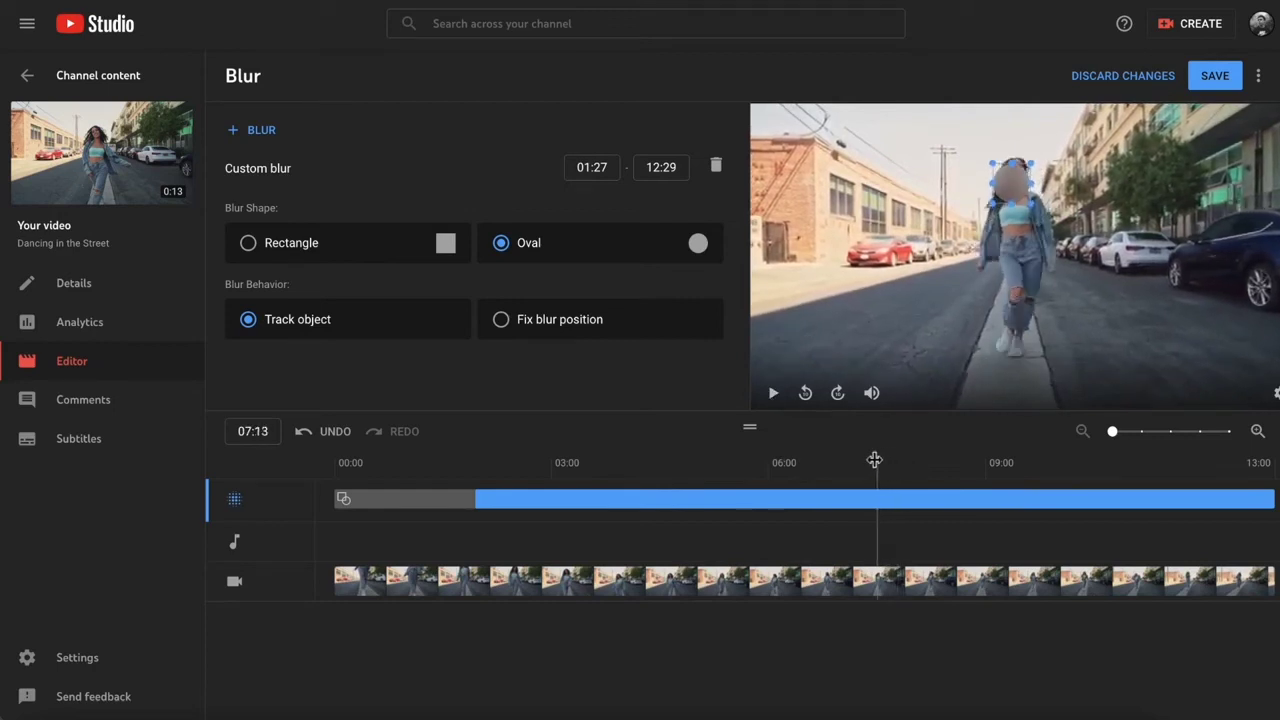
click(1016, 174)
click(773, 394)
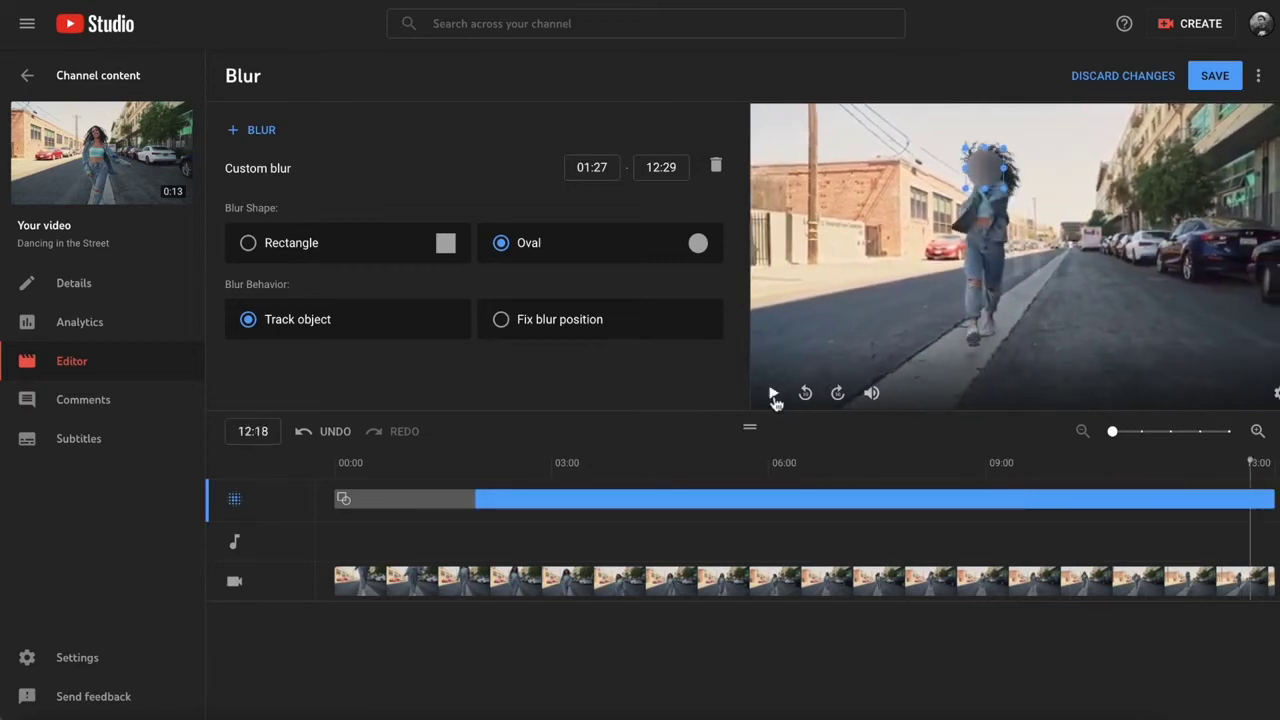
click(773, 394)
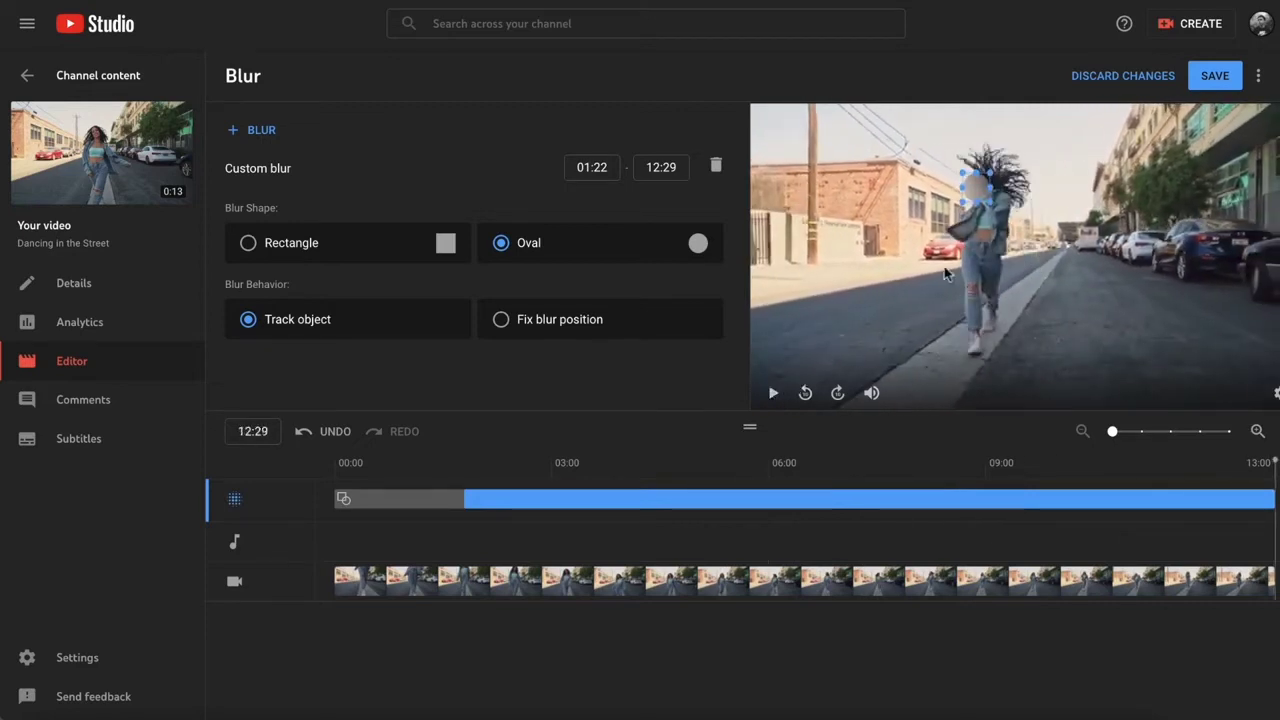
click(1207, 78)
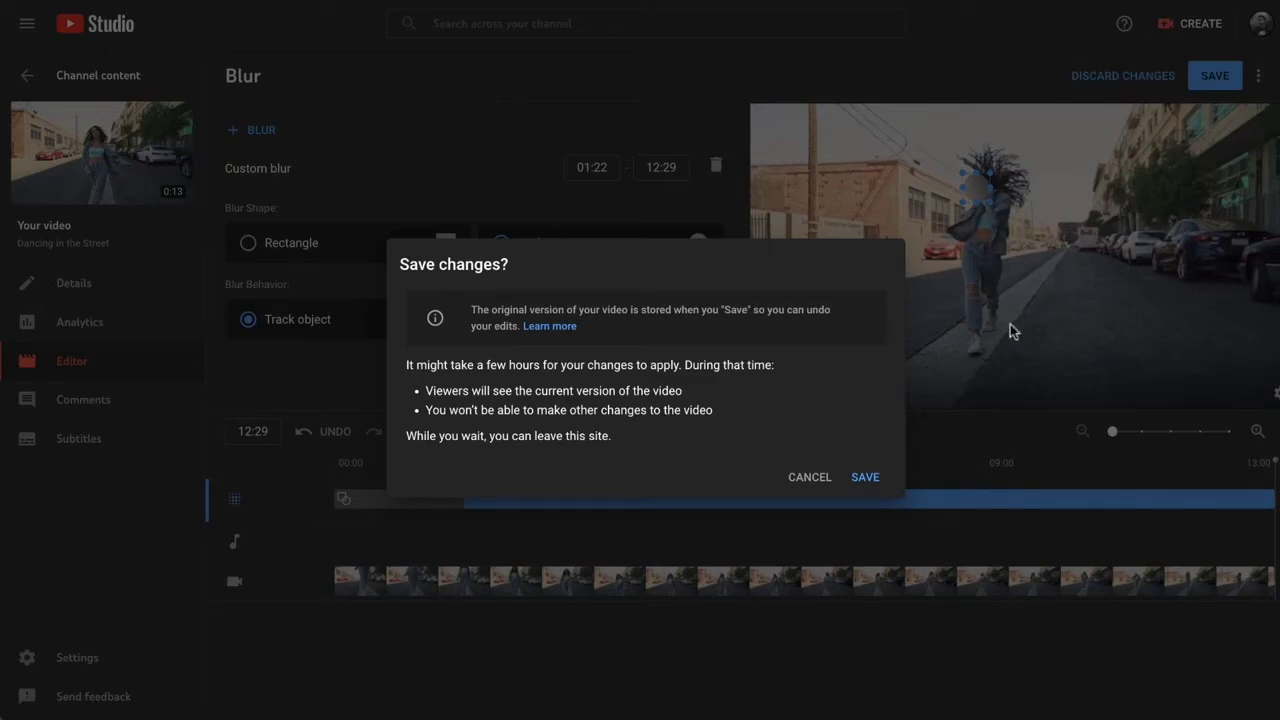
click(865, 478)
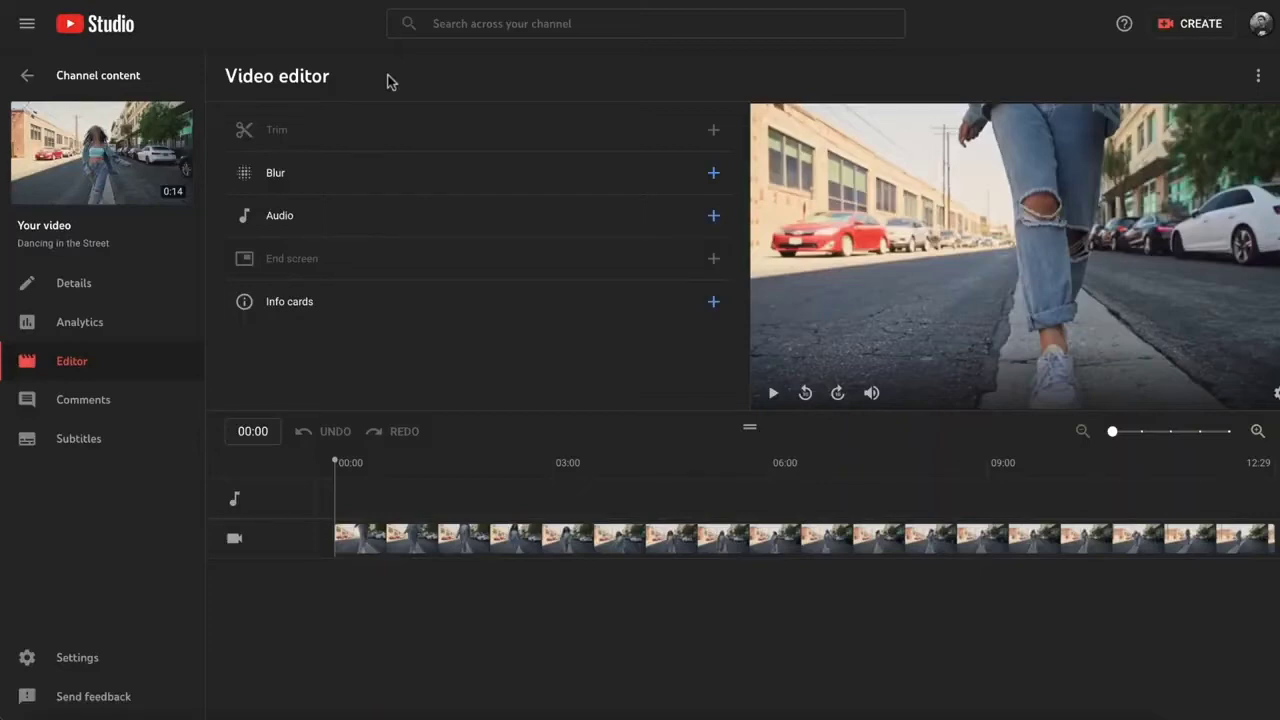
Return to the channel content list and open "A Walk in the City" in the video editor
click(108, 82)
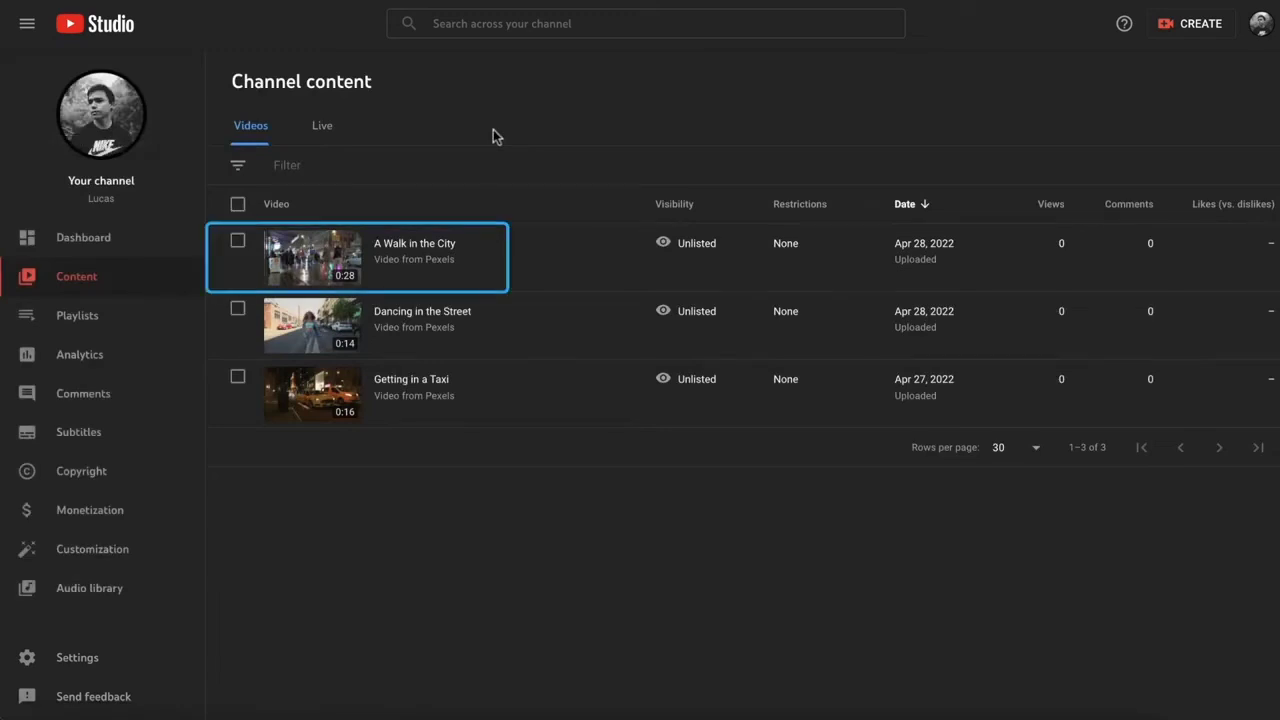
mouse_move(426, 229)
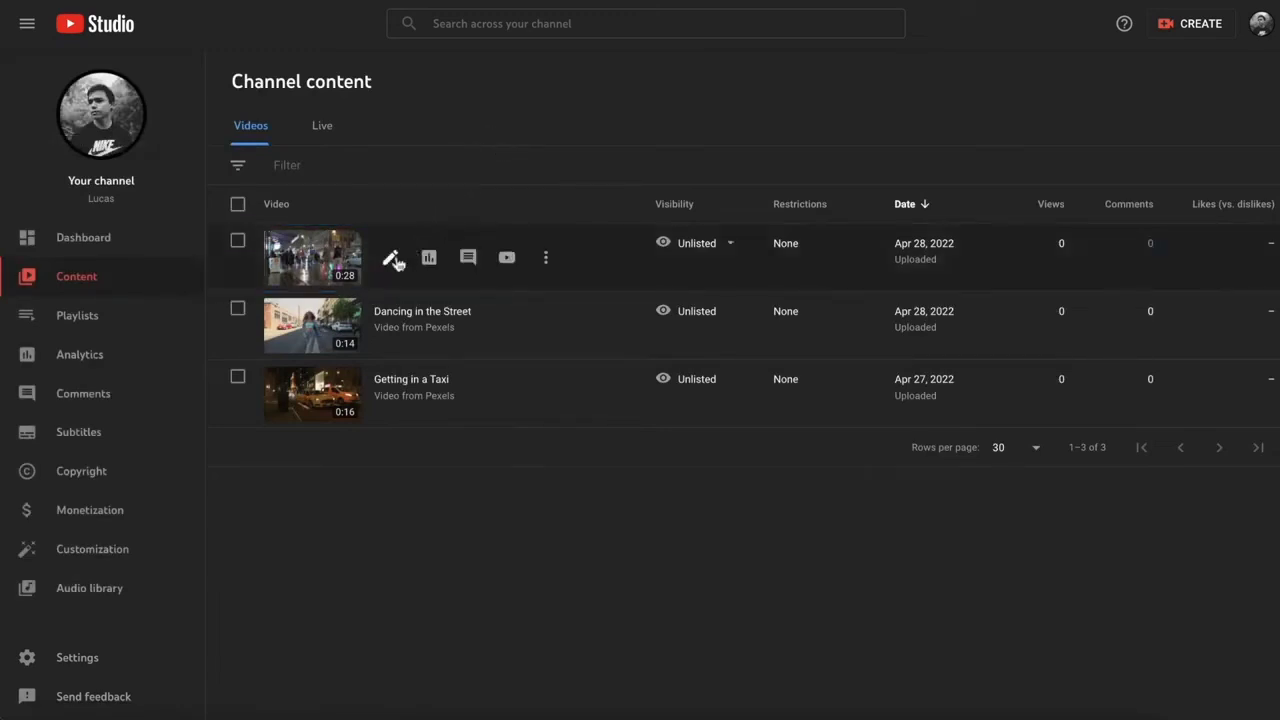
click(391, 260)
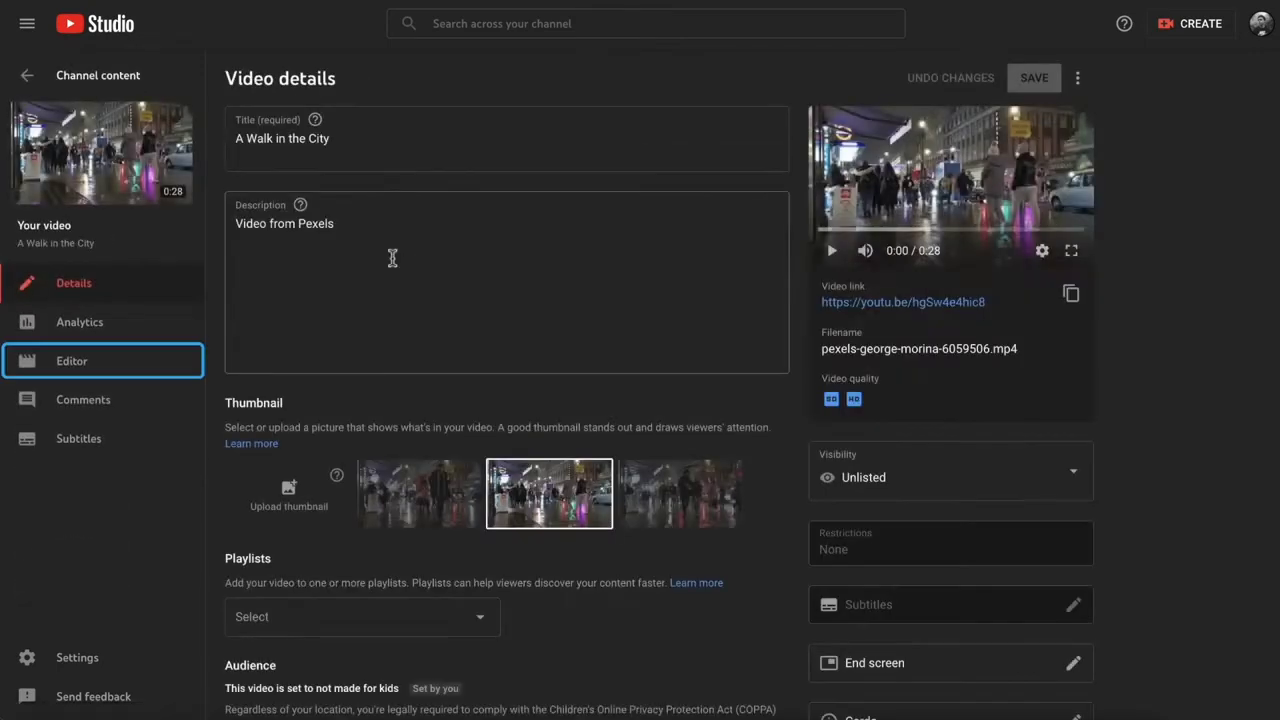
click(115, 366)
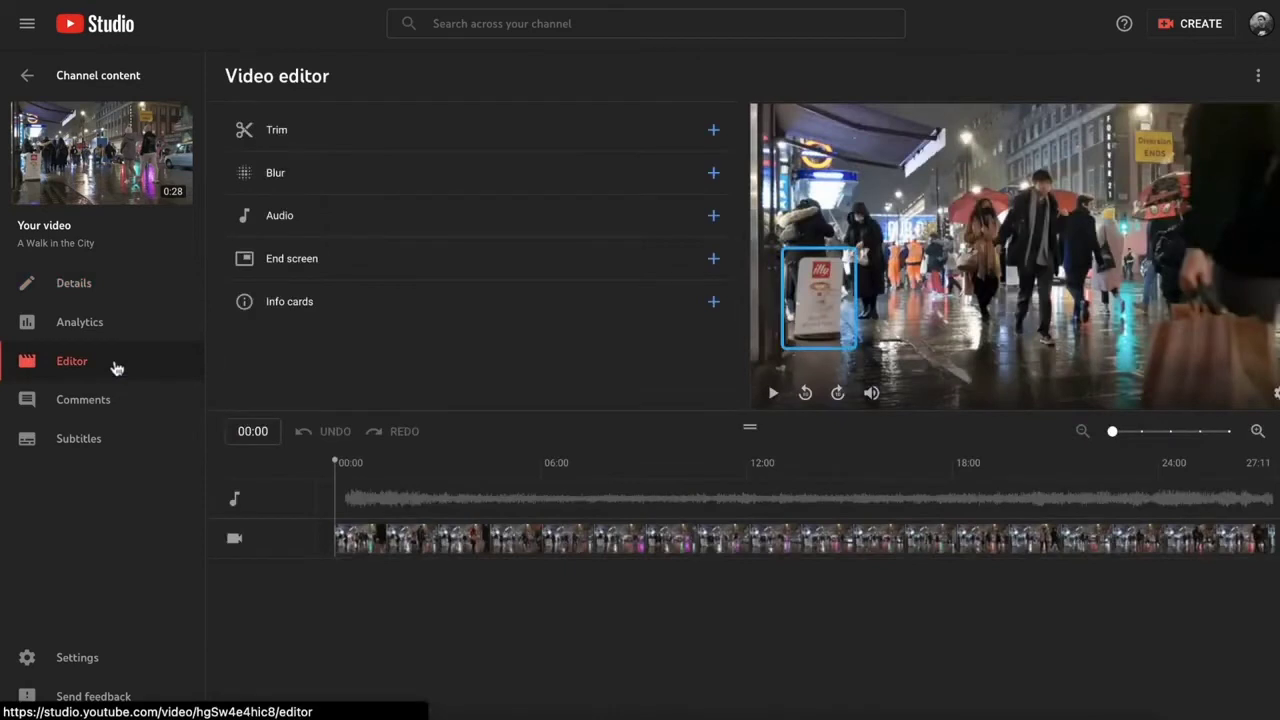
Add a rectangular custom blur with a fixed blur position over the illy sign at 09:24
drag(332, 460, 668, 492)
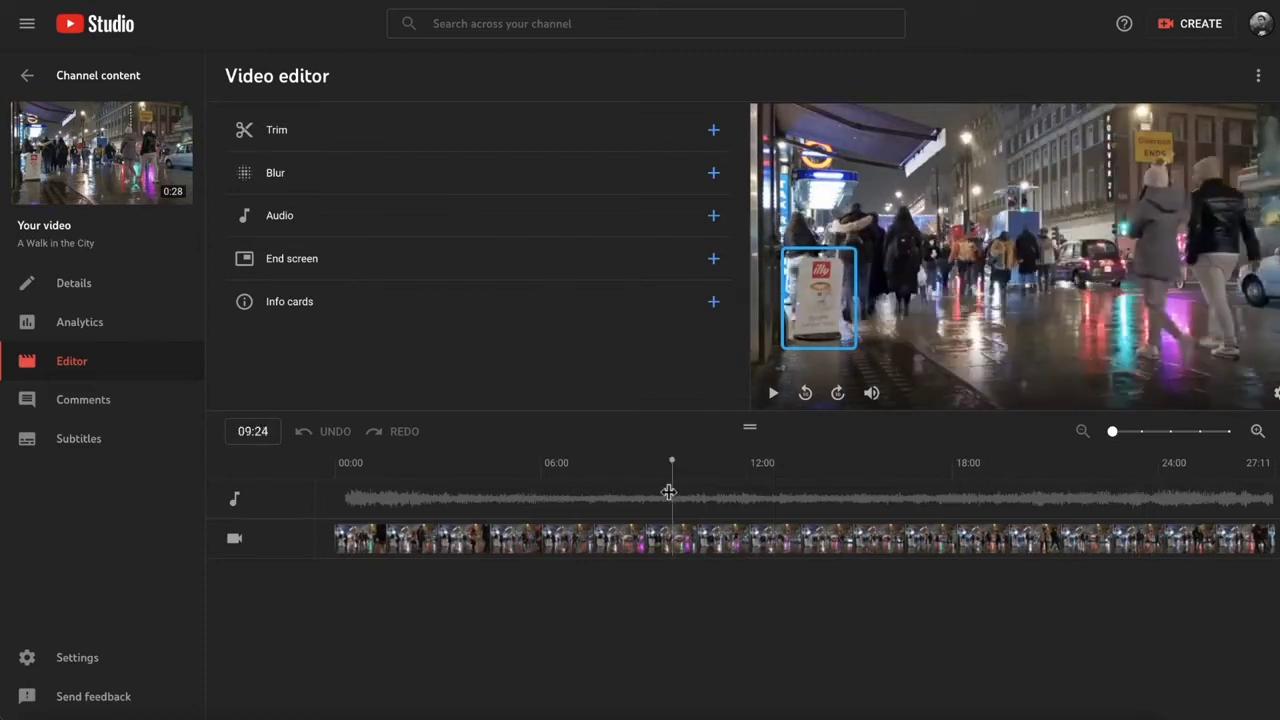
click(590, 183)
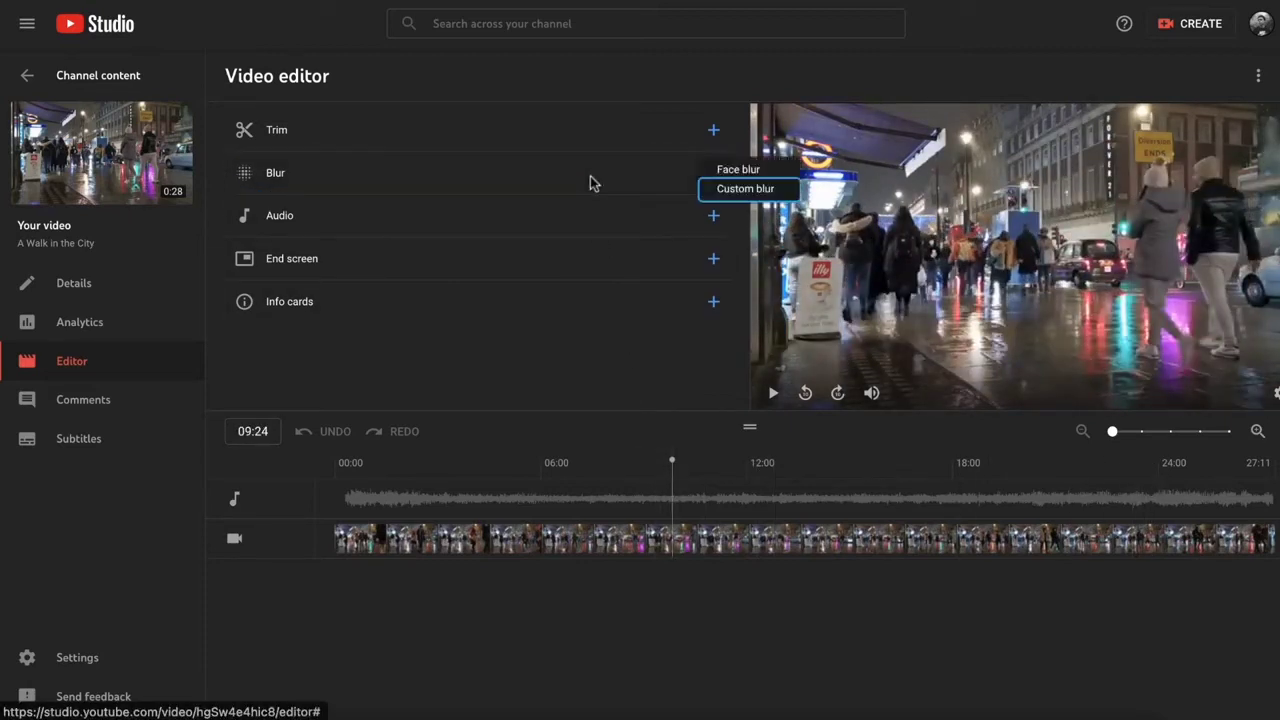
click(742, 192)
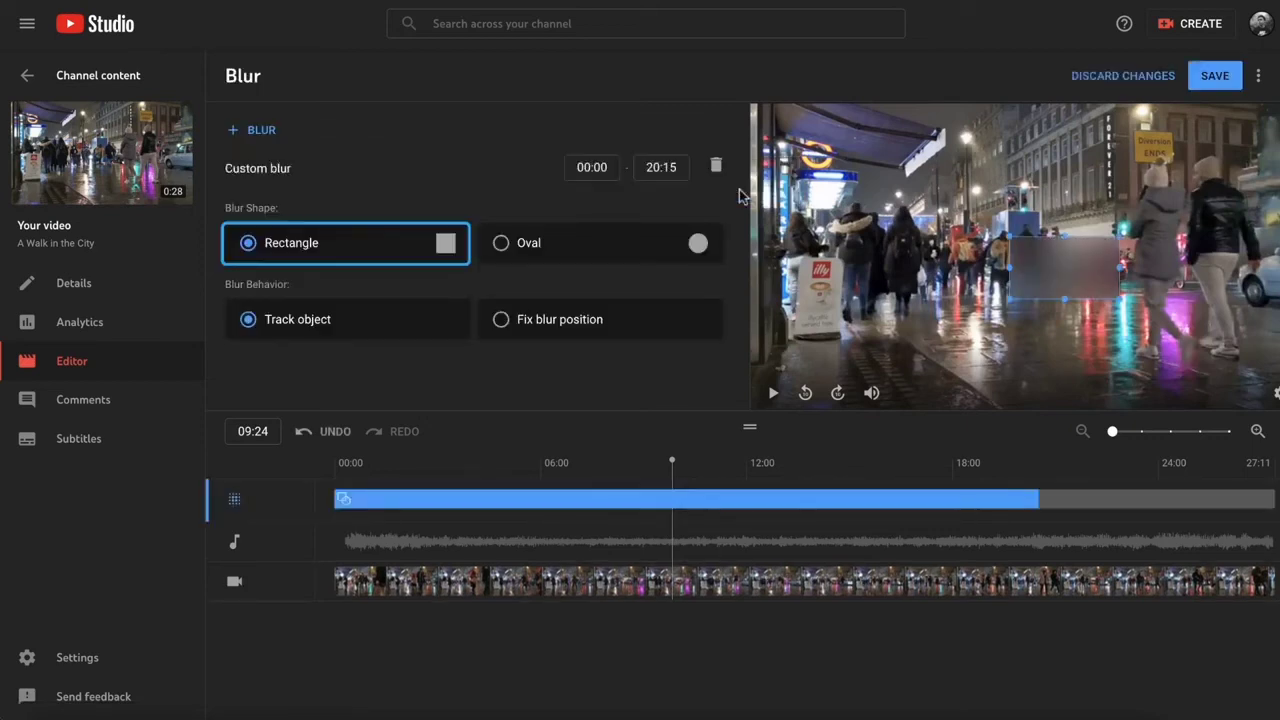
click(612, 325)
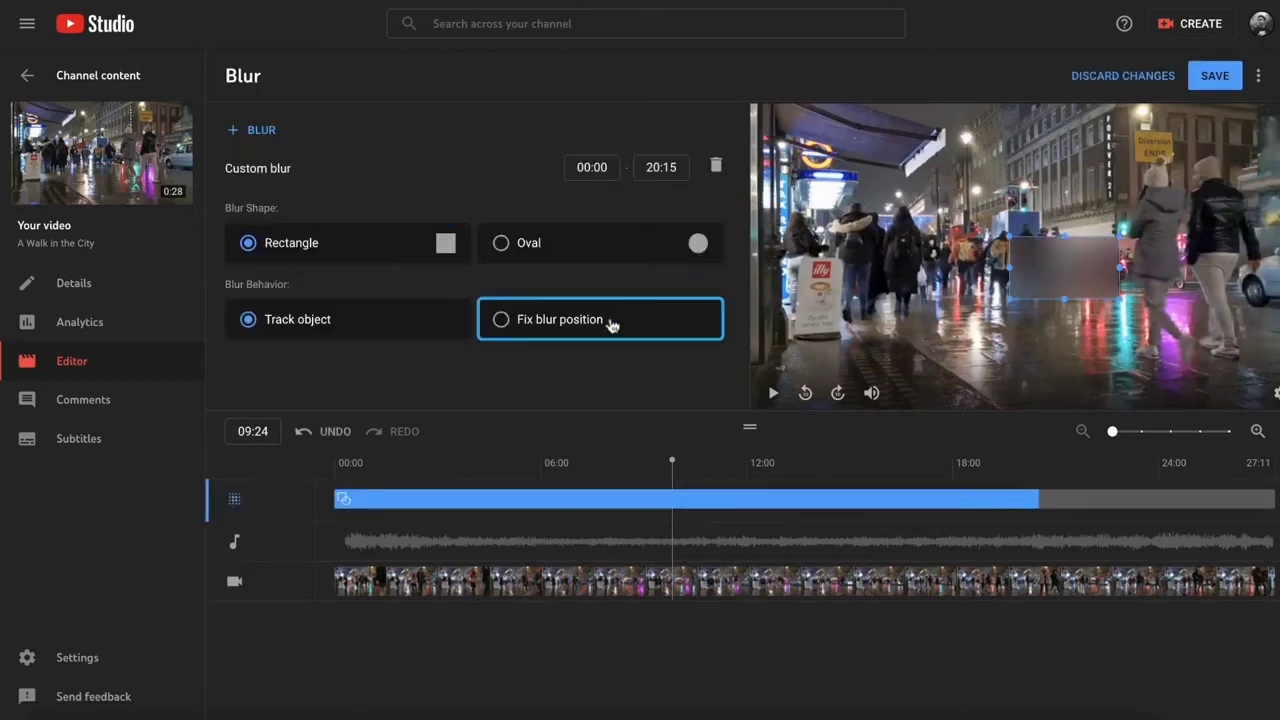
click(604, 328)
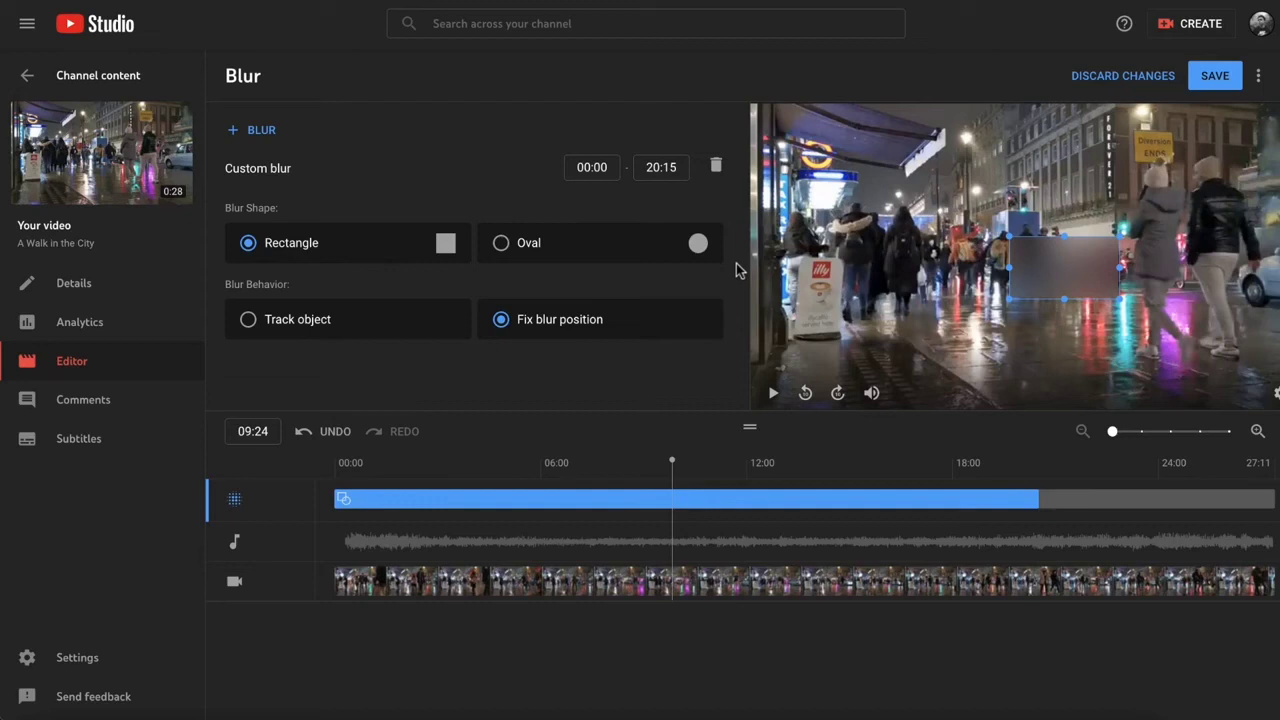
drag(1050, 265, 840, 297)
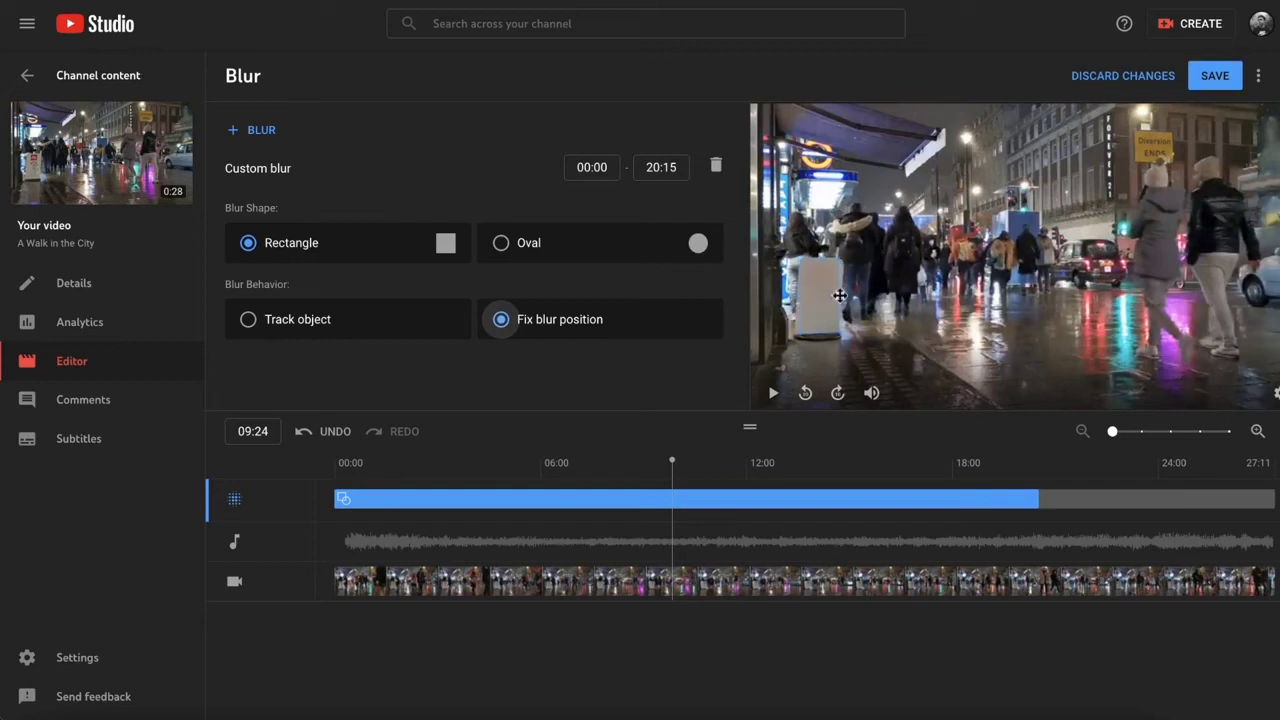
Extend the sign blur to end at 27:09, preview it, and save the changes to the video
drag(1038, 498, 1080, 496)
drag(1107, 494, 1258, 494)
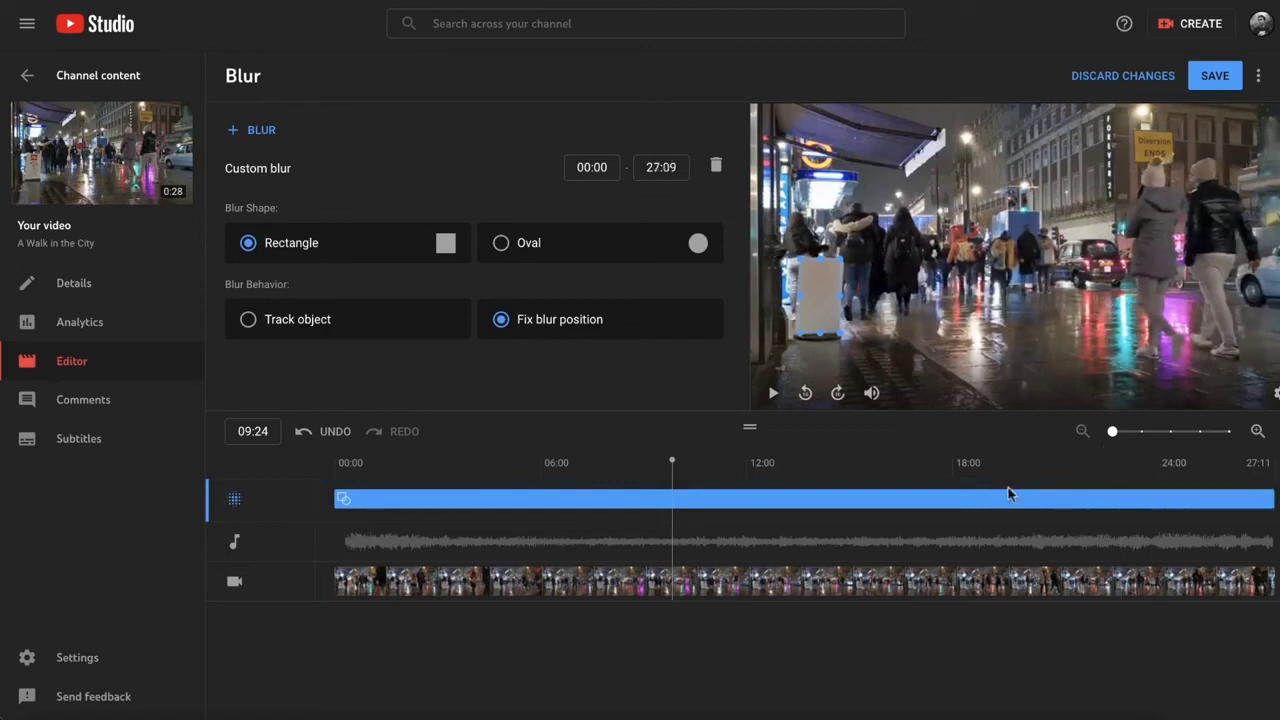
click(773, 394)
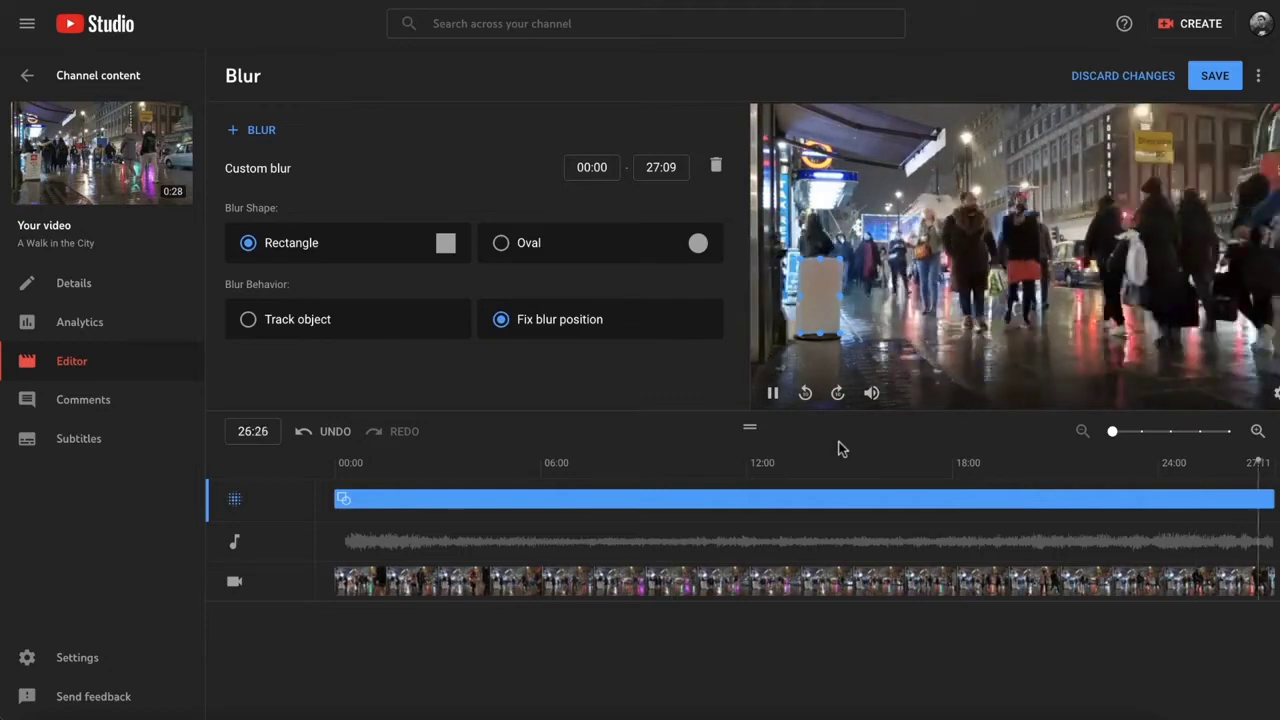
click(1210, 78)
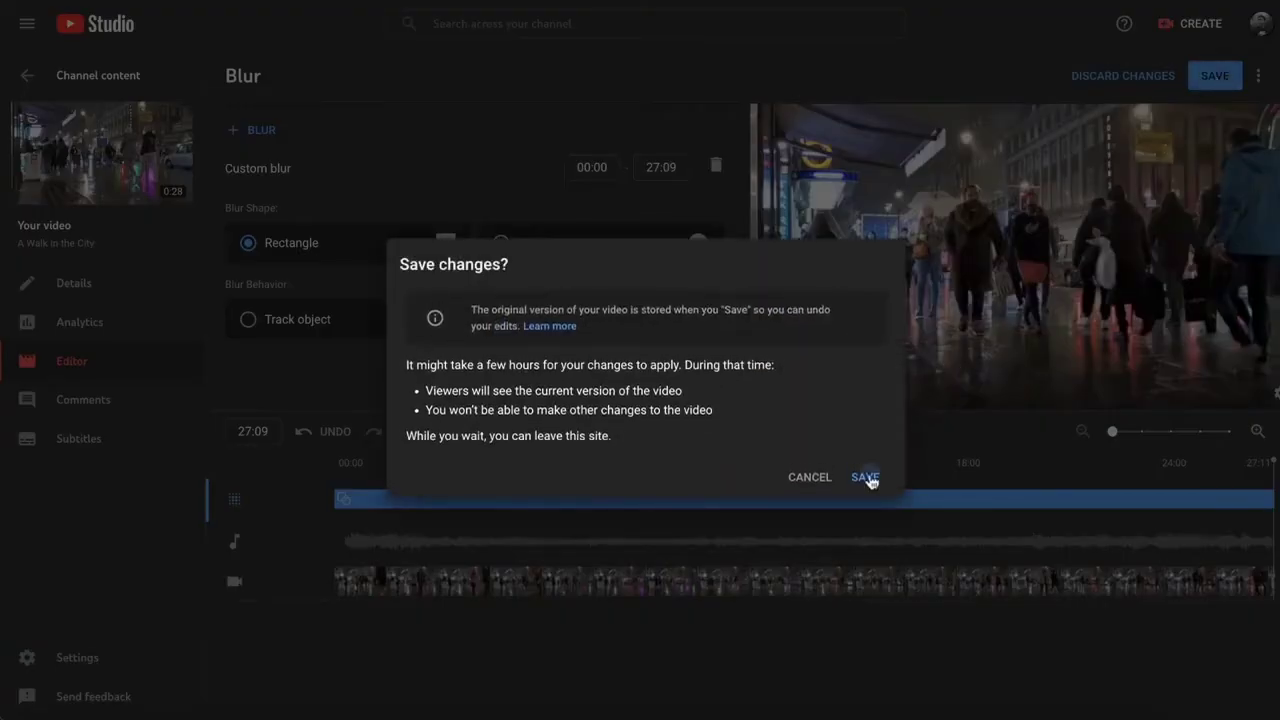
click(865, 478)
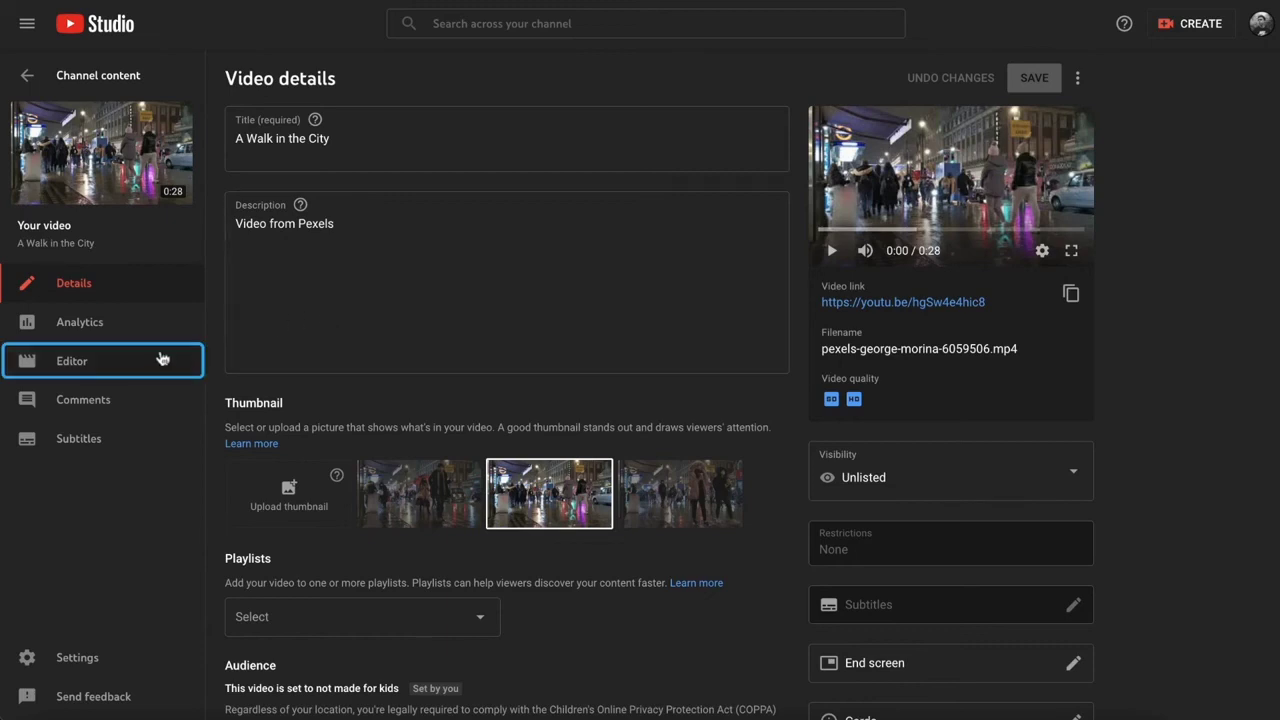
Reopen "A Walk in the City" in the video editor and revert it to the original, removing all edits
click(123, 360)
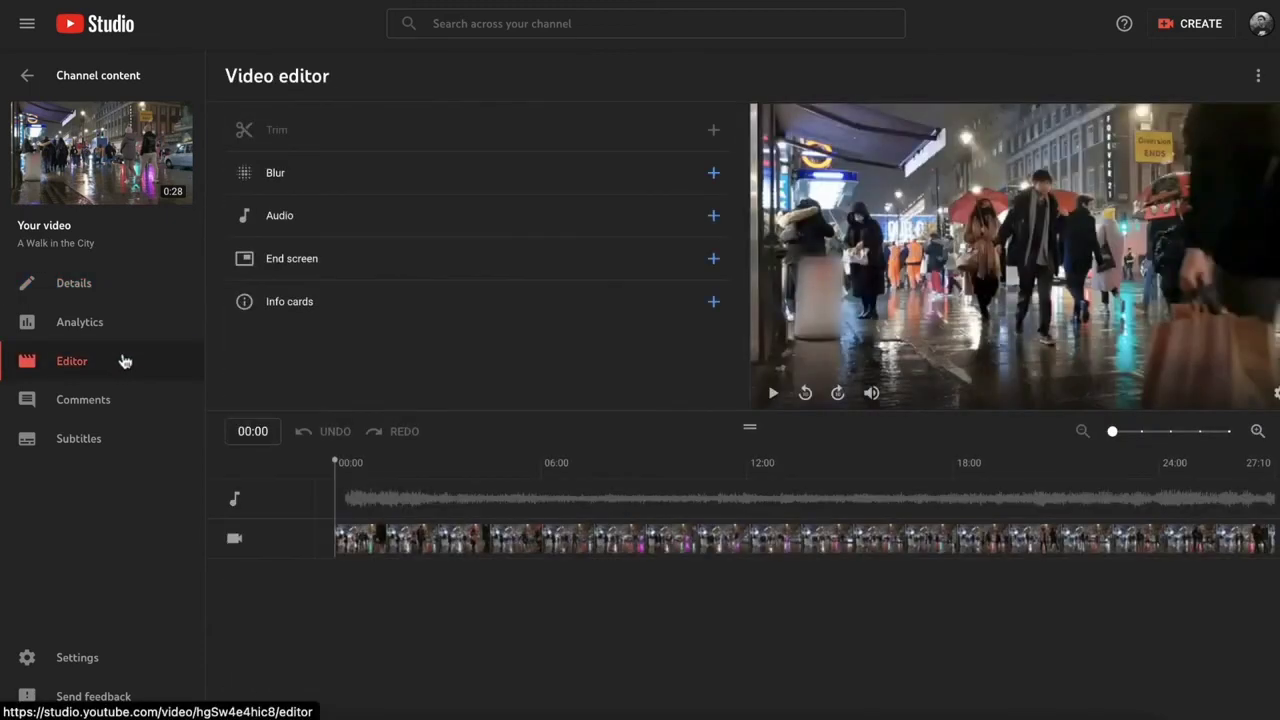
click(1258, 77)
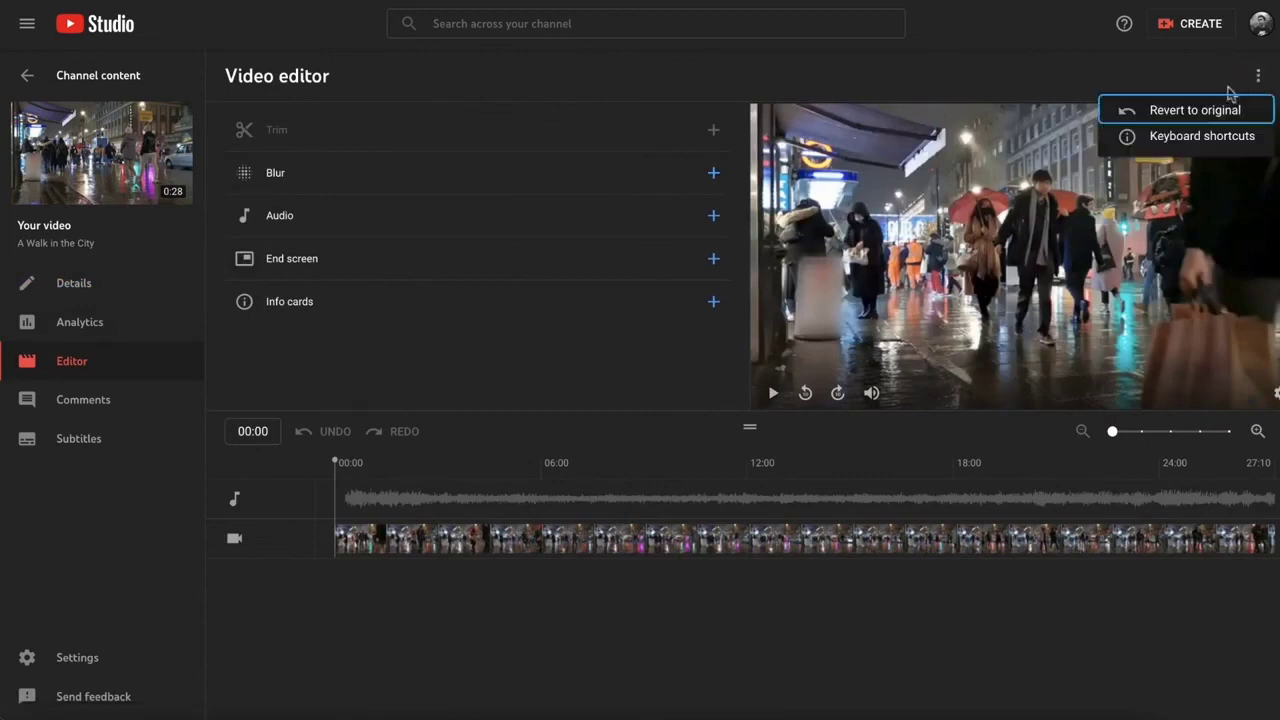
click(1190, 121)
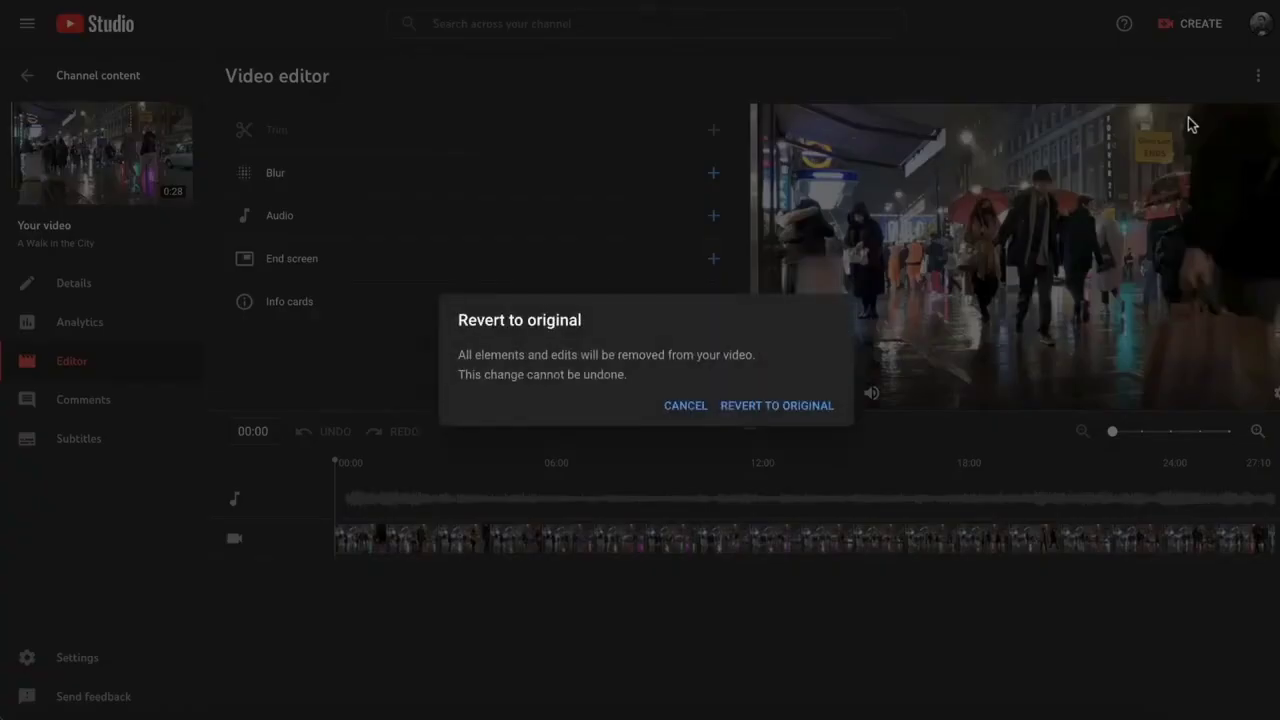
click(798, 406)
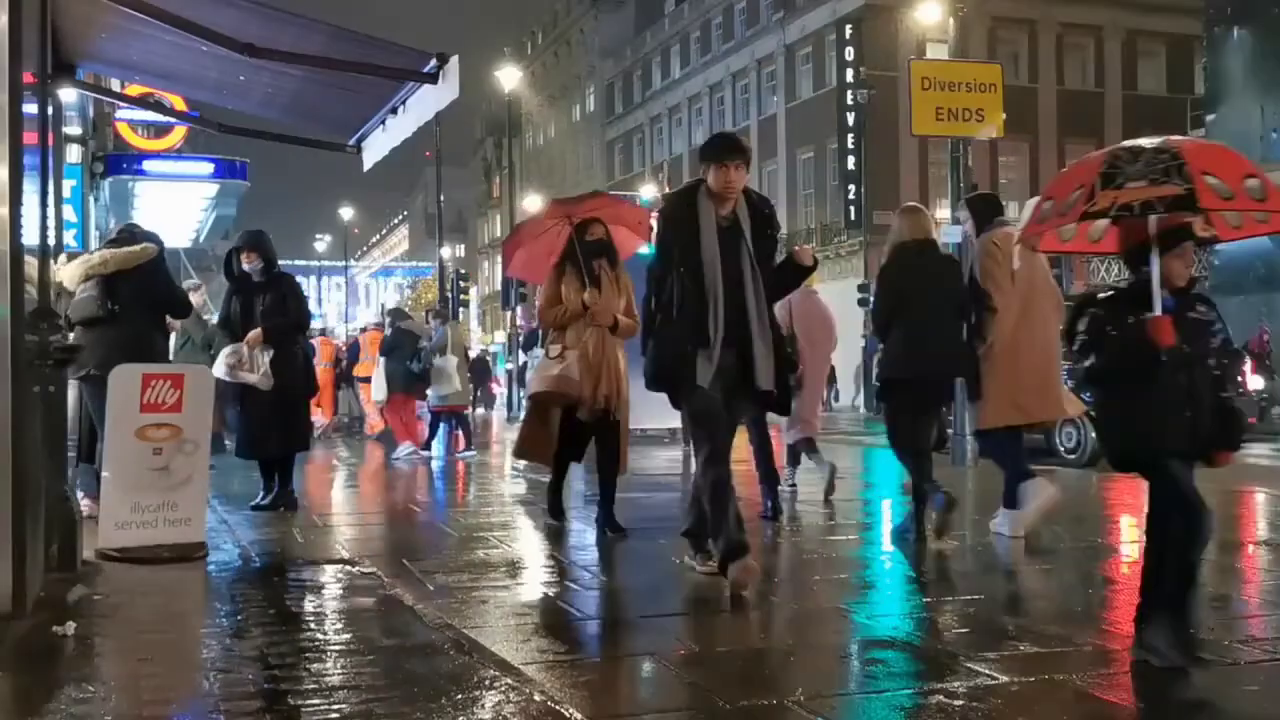